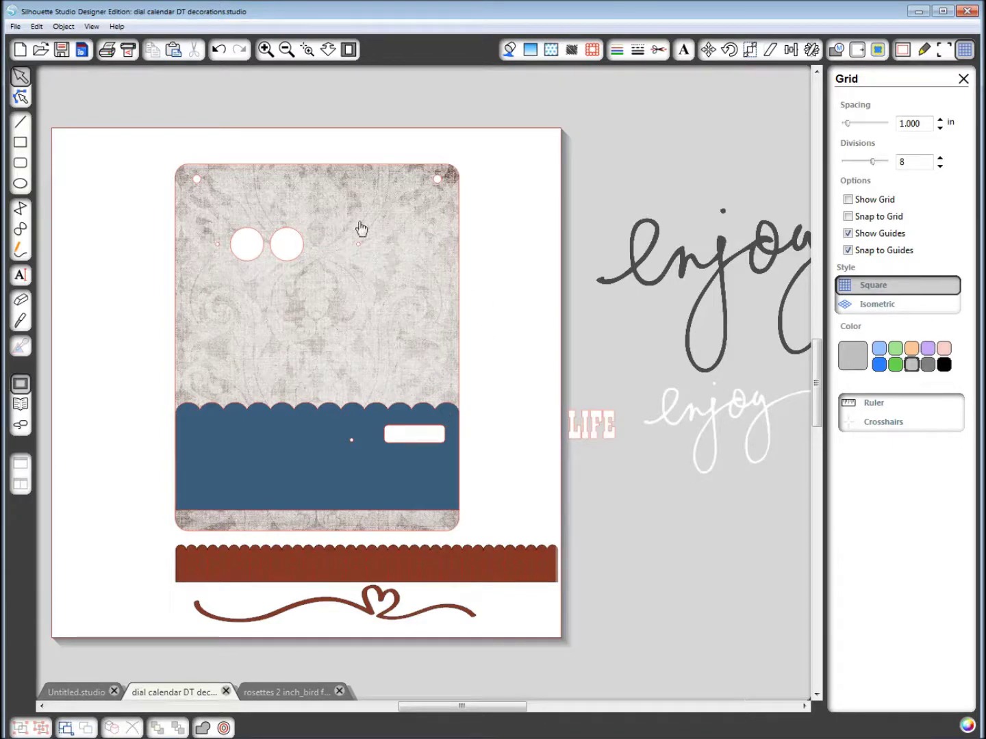
# Seat the blue scalloped panel on the patterned card's lower part and park the card left of the page.
pyautogui.moveTo(282, 469); pyautogui.dragTo(591, 188)
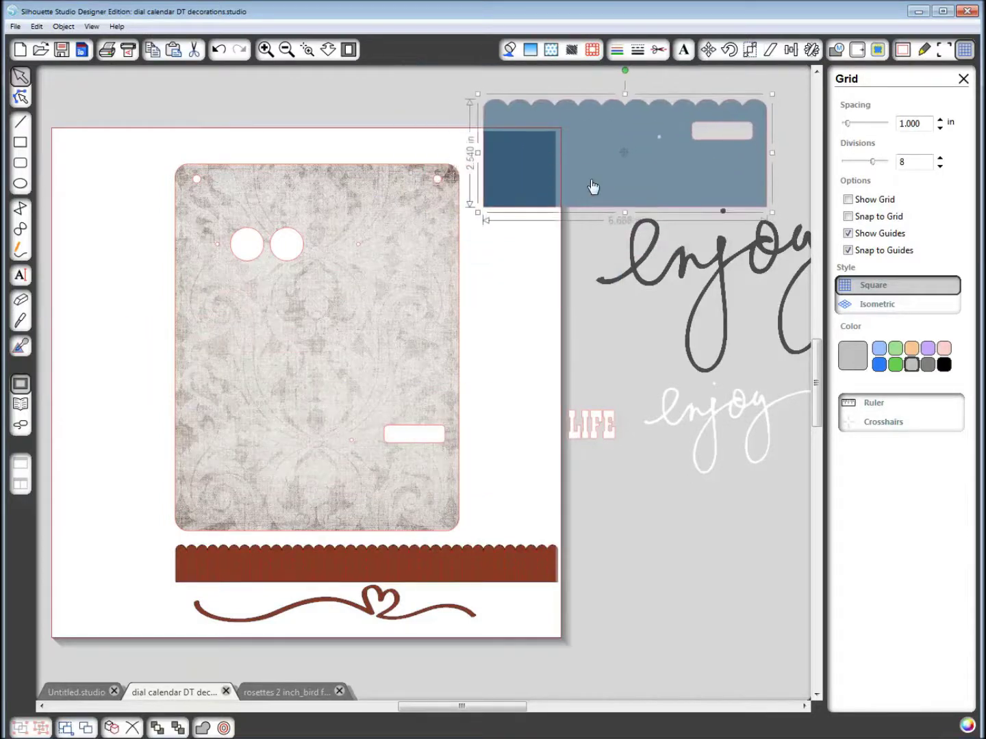
pyautogui.moveTo(397, 375); pyautogui.dragTo(281, 356)
pyautogui.moveTo(274, 299); pyautogui.dragTo(276, 299)
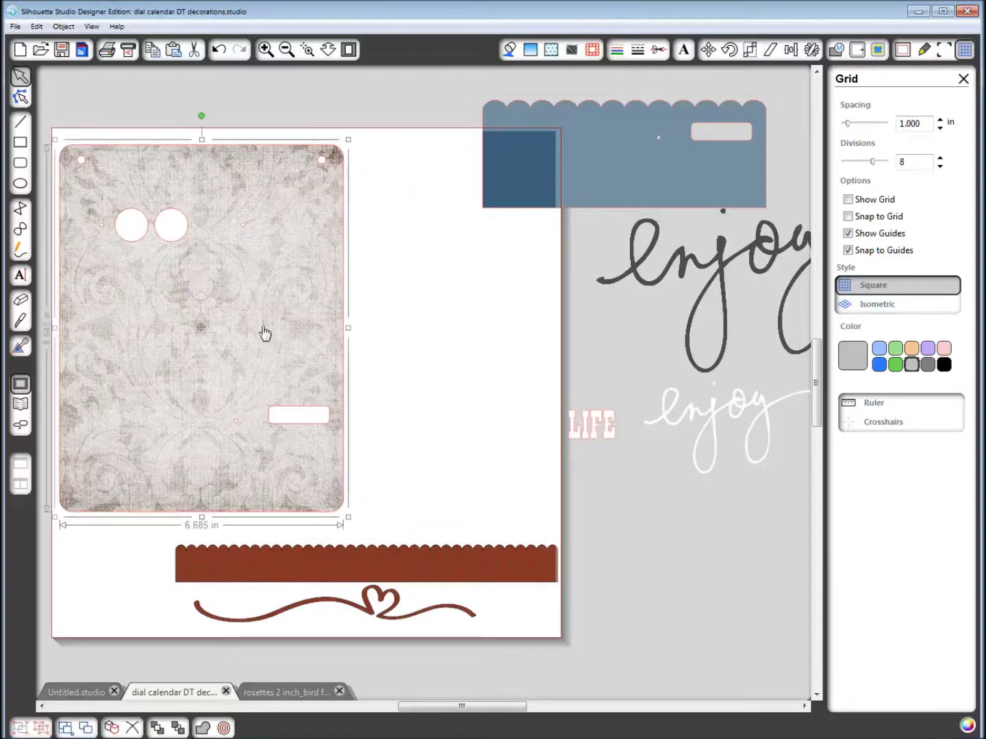
pyautogui.moveTo(656, 164)
pyautogui.mouseDown()
pyautogui.moveTo(299, 372)
pyautogui.moveTo(235, 428)
pyautogui.moveTo(232, 449)
pyautogui.mouseUp()
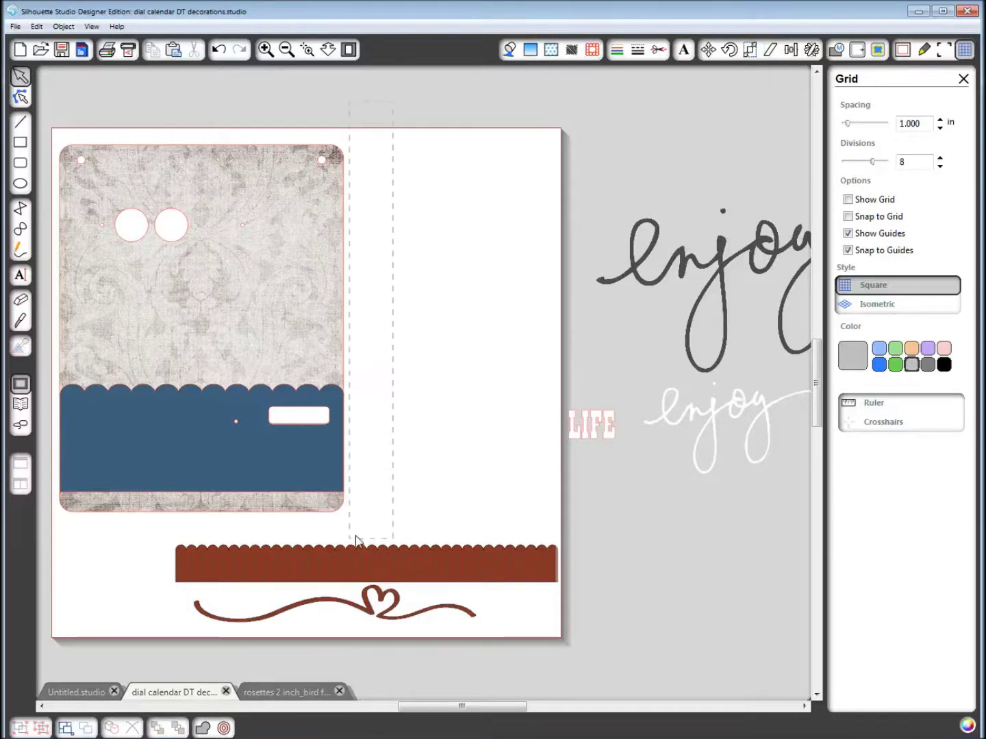
pyautogui.moveTo(332, 462); pyautogui.dragTo(37, 465)
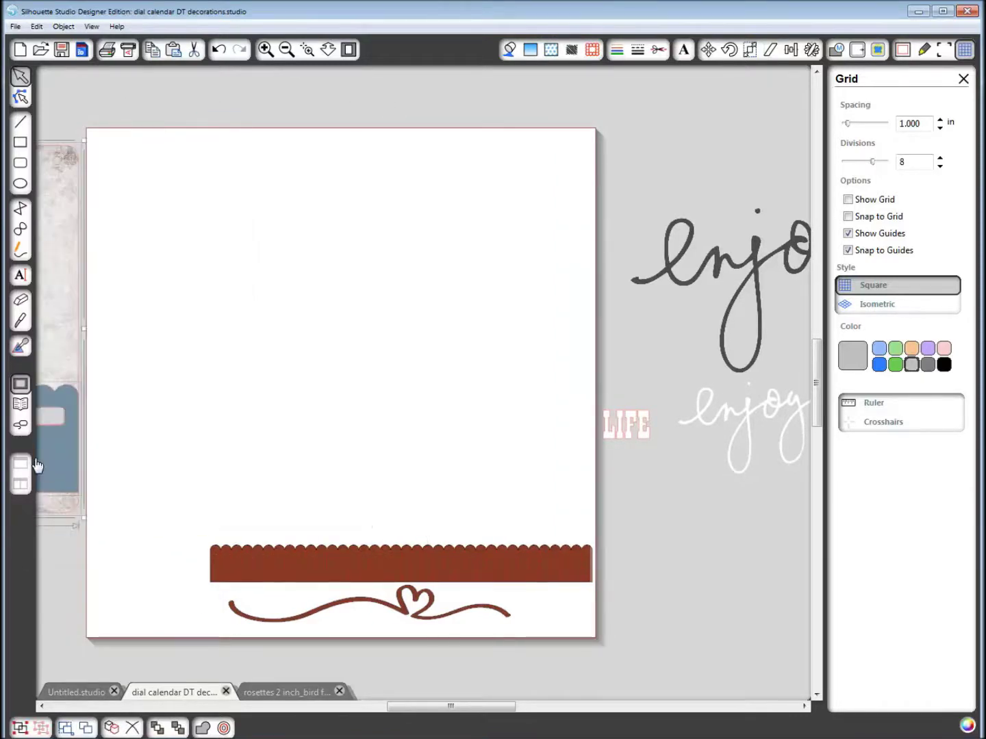
# Undo the move to restore the card to the page and fill it plain white.
pyautogui.moveTo(99, 330); pyautogui.dragTo(42, 329)
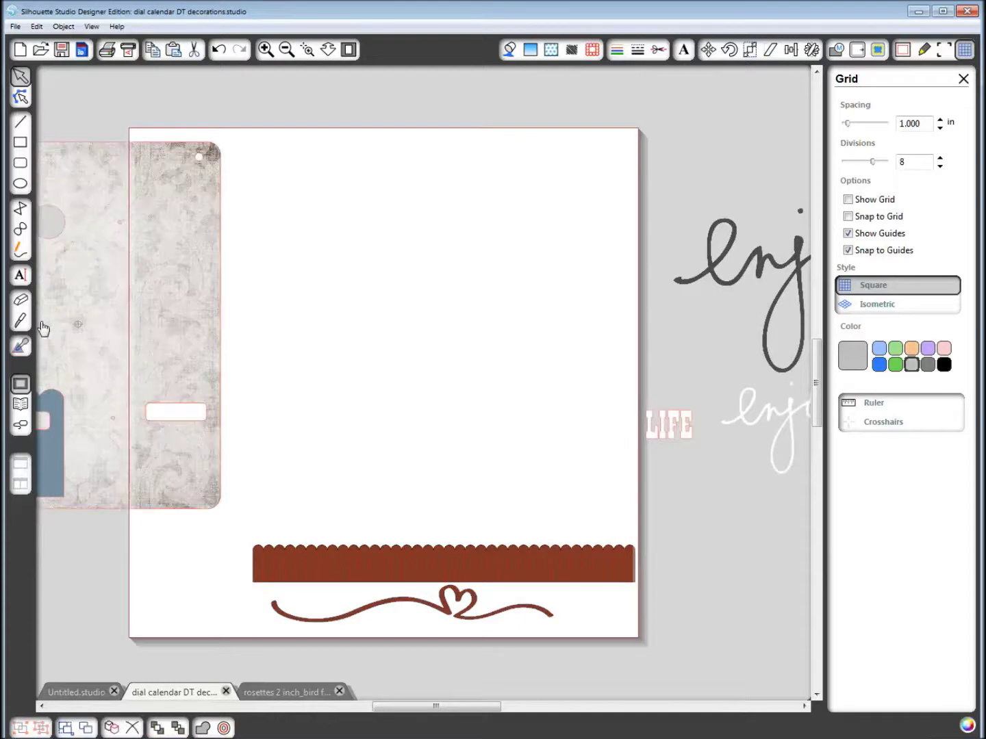
pyautogui.hotkey('ctrl', 'z')
pyautogui.click(451, 293)
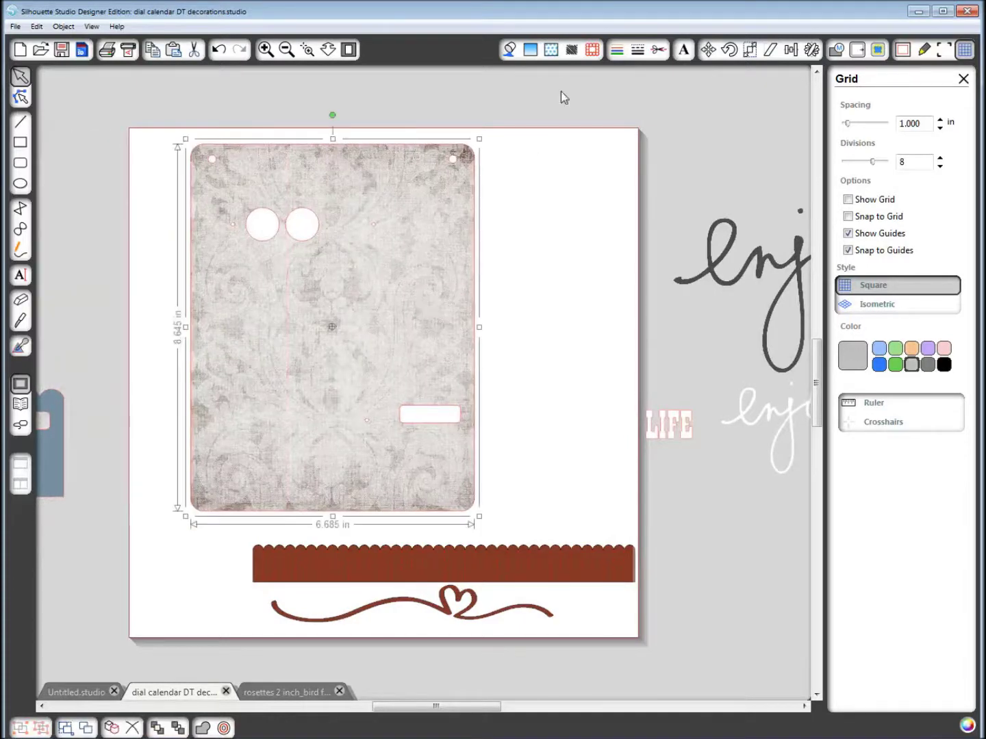
pyautogui.click(508, 50)
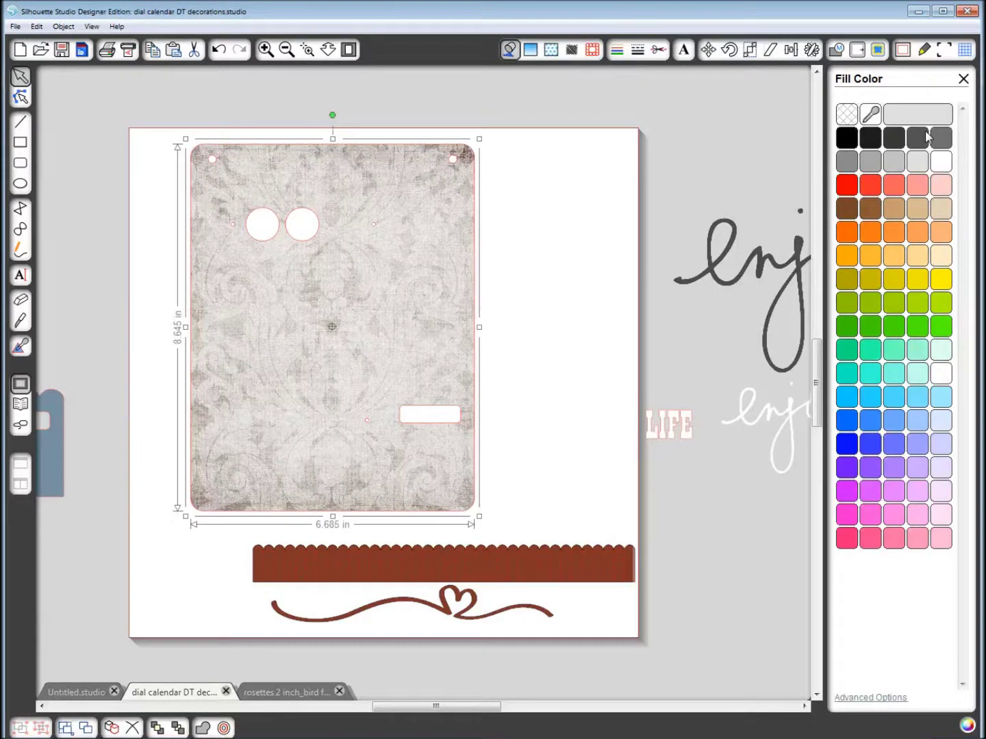
pyautogui.click(941, 162)
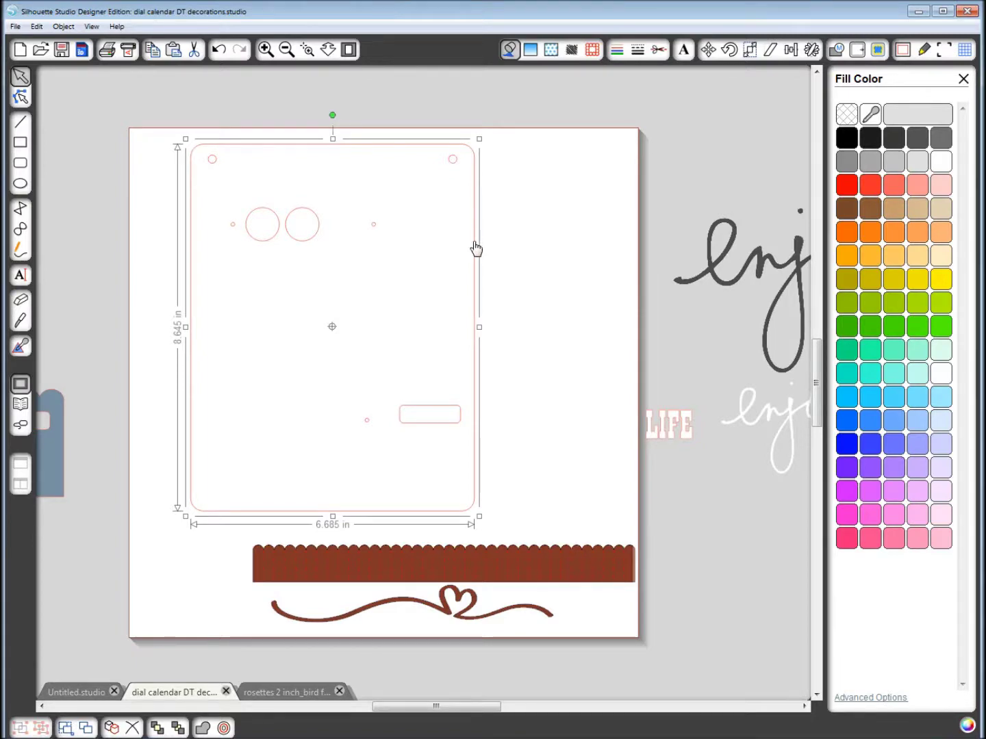
# Position the white 6.685 × 8.645 in card on the page above the brown scalloped strip.
pyautogui.moveTo(475, 249); pyautogui.dragTo(522, 254)
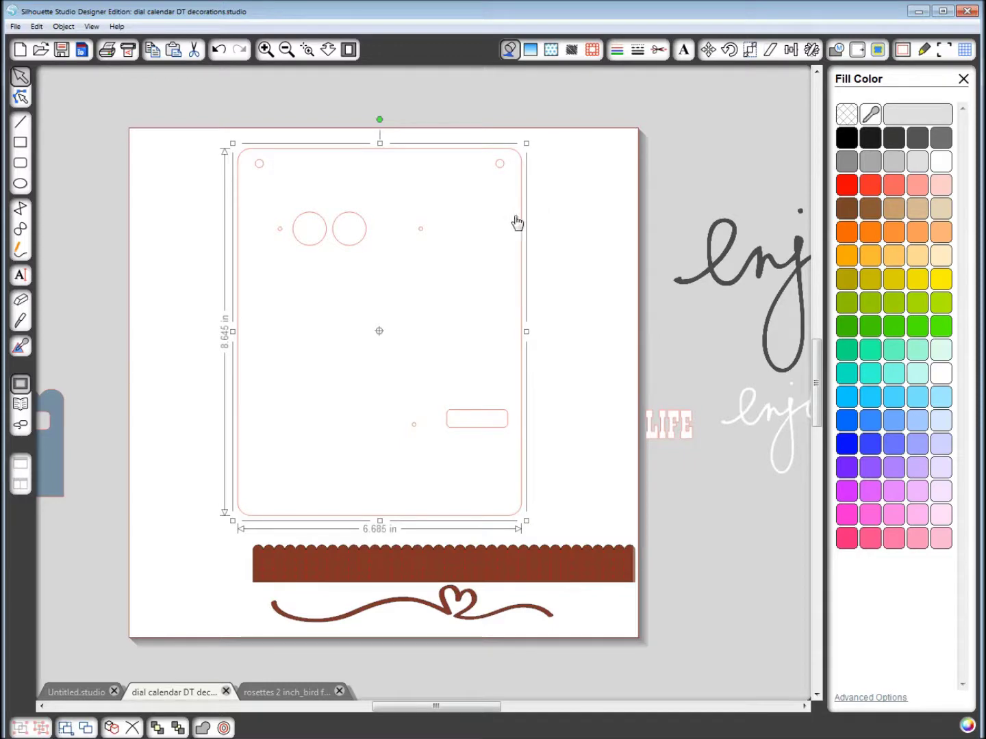
pyautogui.moveTo(522, 225); pyautogui.dragTo(483, 215)
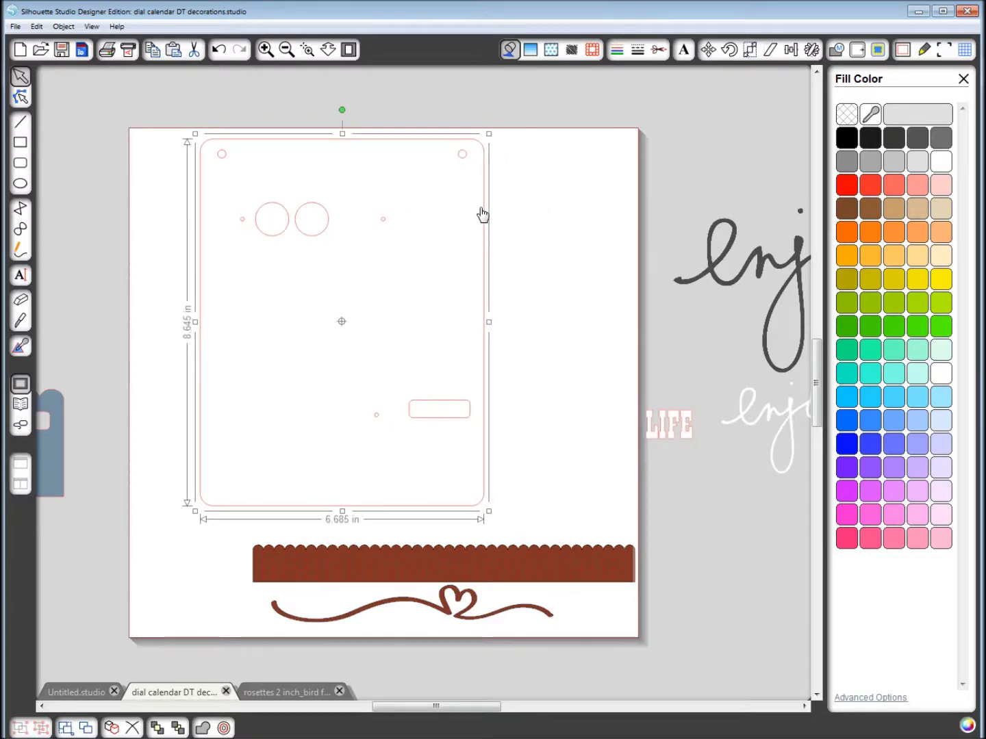
pyautogui.moveTo(282, 212); pyautogui.dragTo(301, 102)
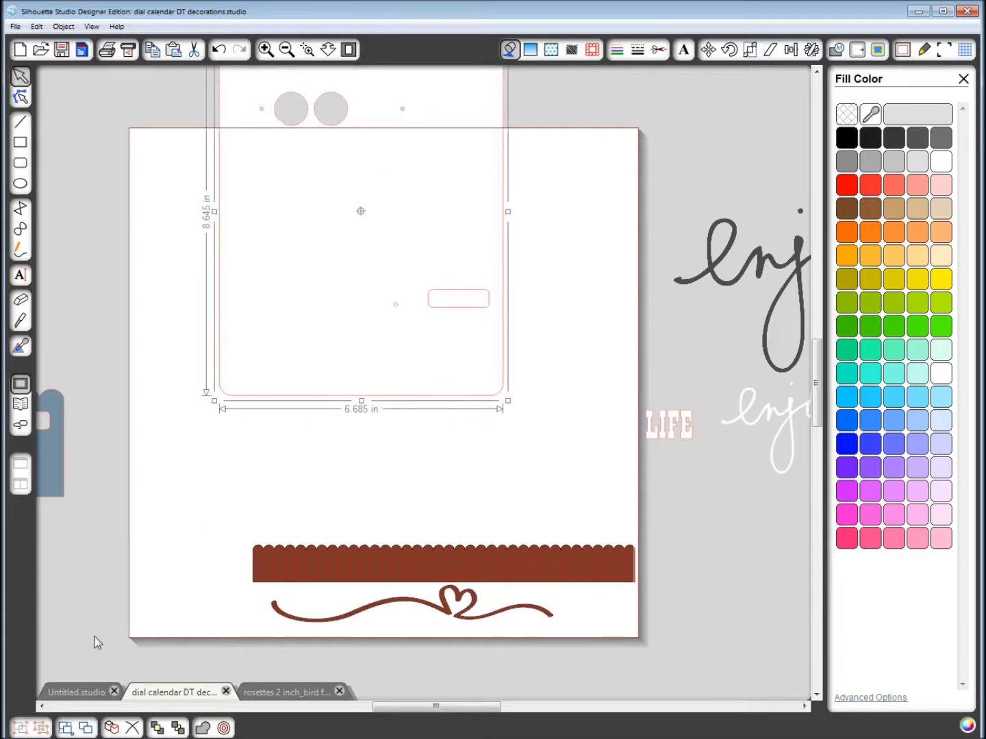
pyautogui.moveTo(411, 200); pyautogui.dragTo(407, 307)
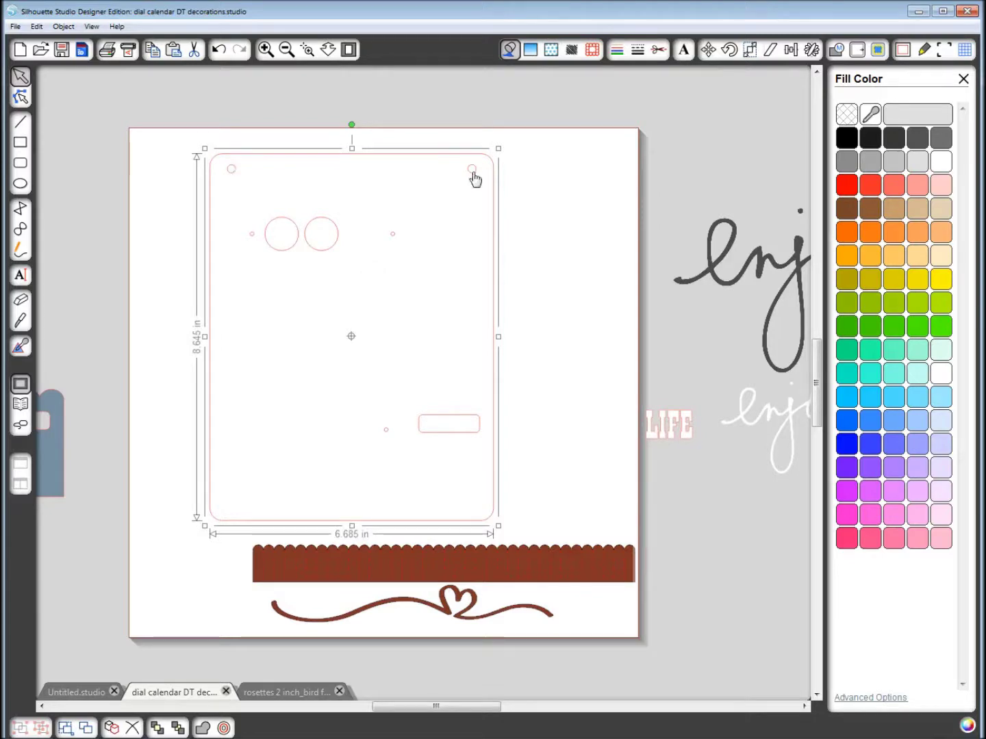
pyautogui.rightClick(493, 230)
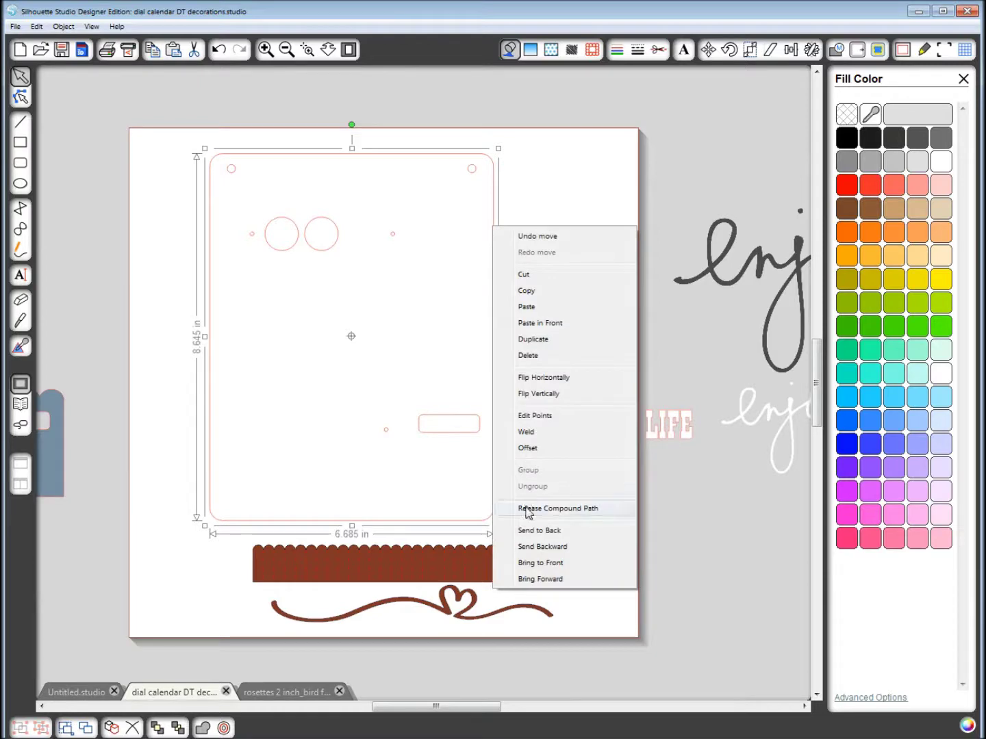
# Release the card's compound path and delete the two circles and small holes.
pyautogui.click(528, 510)
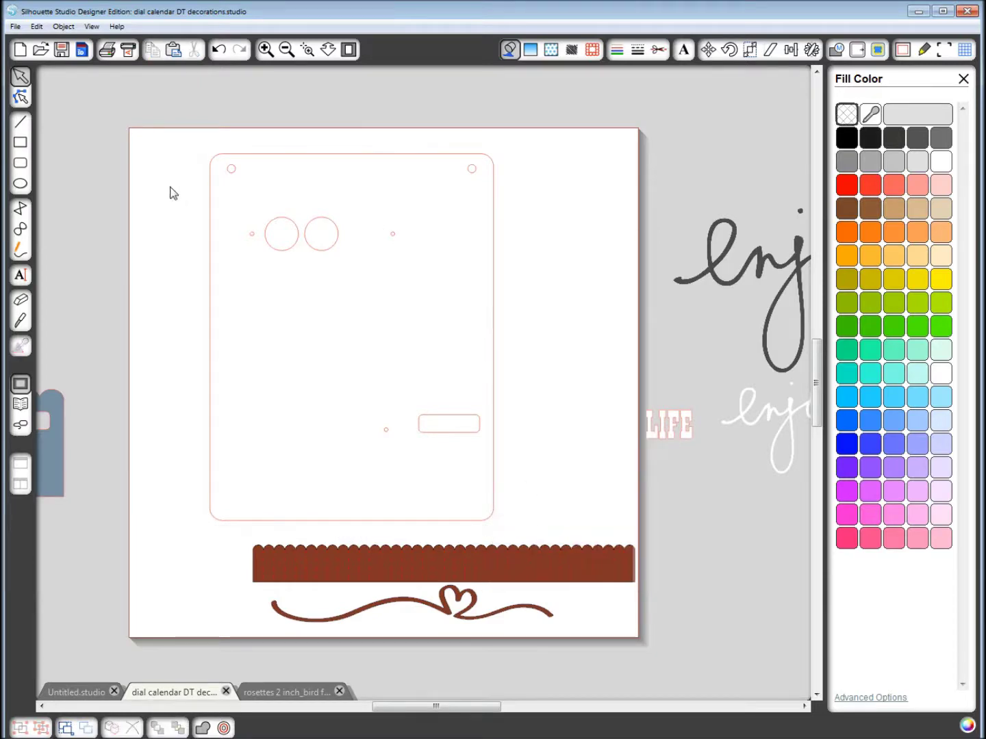
pyautogui.moveTo(171, 183); pyautogui.dragTo(467, 392)
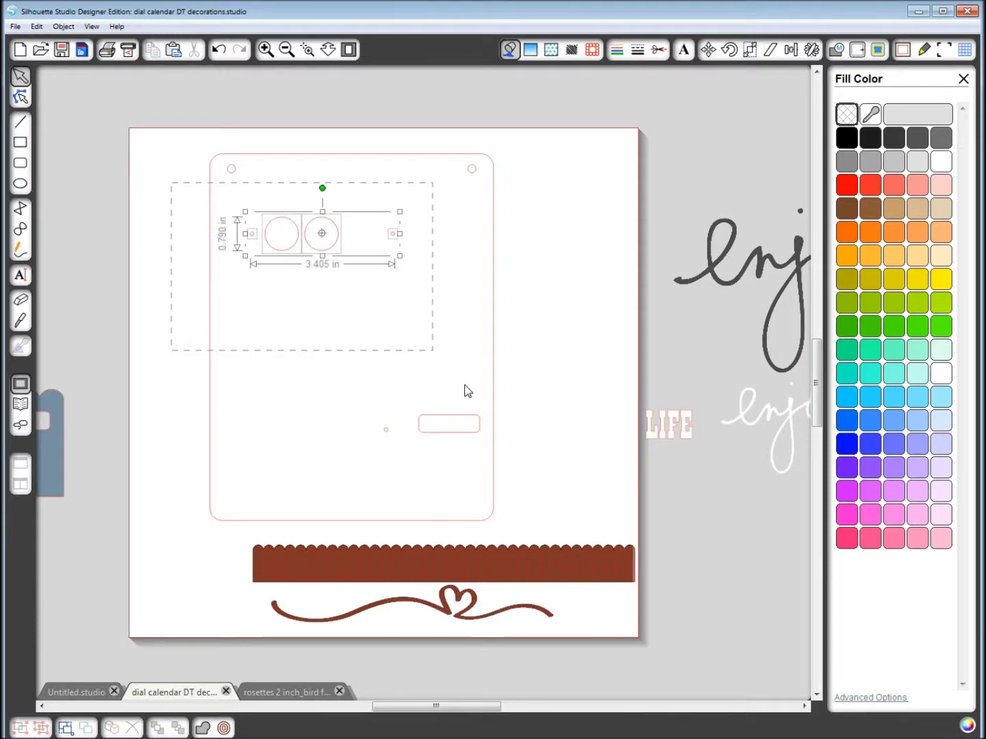
pyautogui.press('Delete')
# Move the white rounded rectangle off the page to the left.
pyautogui.moveTo(183, 126); pyautogui.dragTo(545, 549)
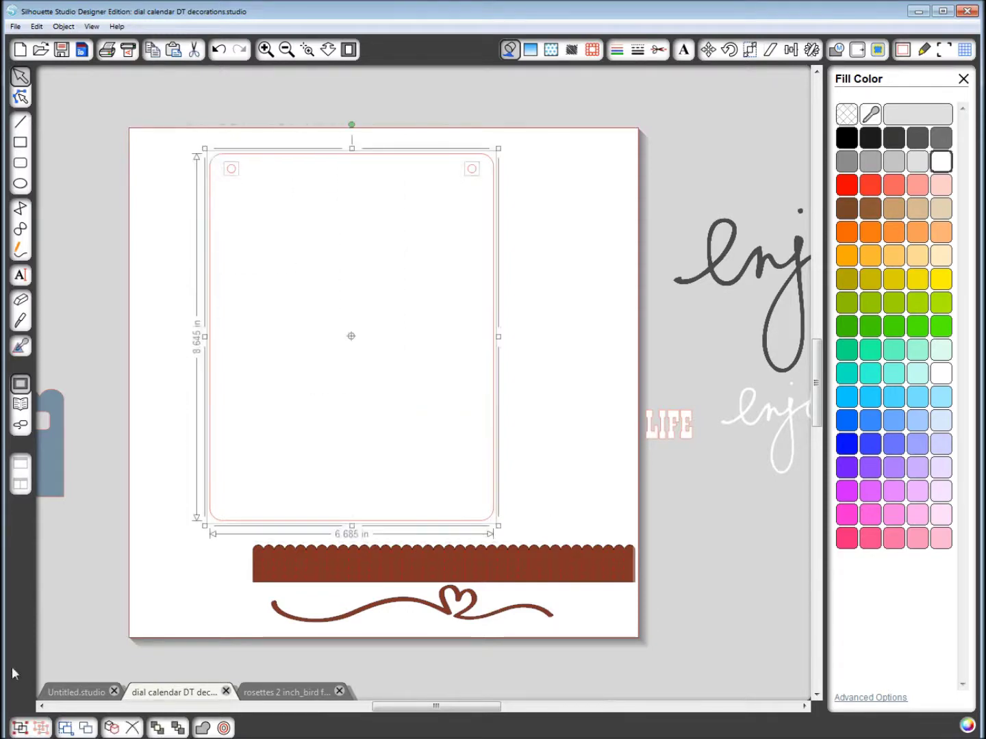
pyautogui.moveTo(403, 419)
pyautogui.mouseDown()
pyautogui.moveTo(442, 312)
pyautogui.moveTo(422, 410)
pyautogui.moveTo(405, 411)
pyautogui.mouseUp()
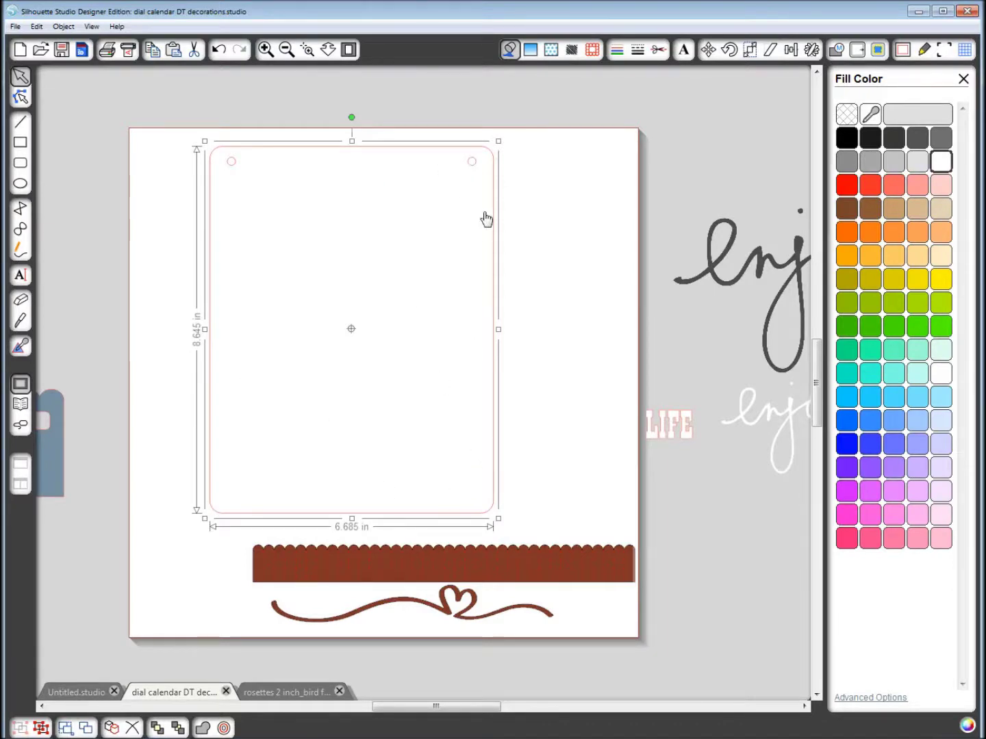
pyautogui.moveTo(480, 353); pyautogui.dragTo(83, 335)
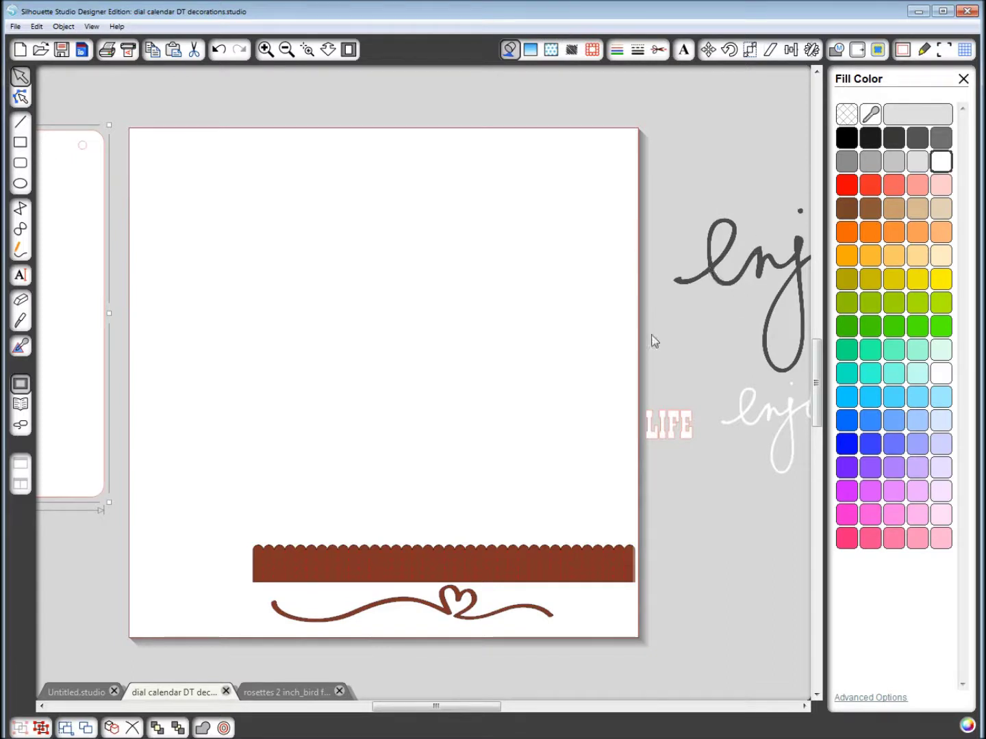
# Place the scalloped border at the page top with the heart flourish just below it.
pyautogui.moveTo(496, 577); pyautogui.dragTo(436, 167)
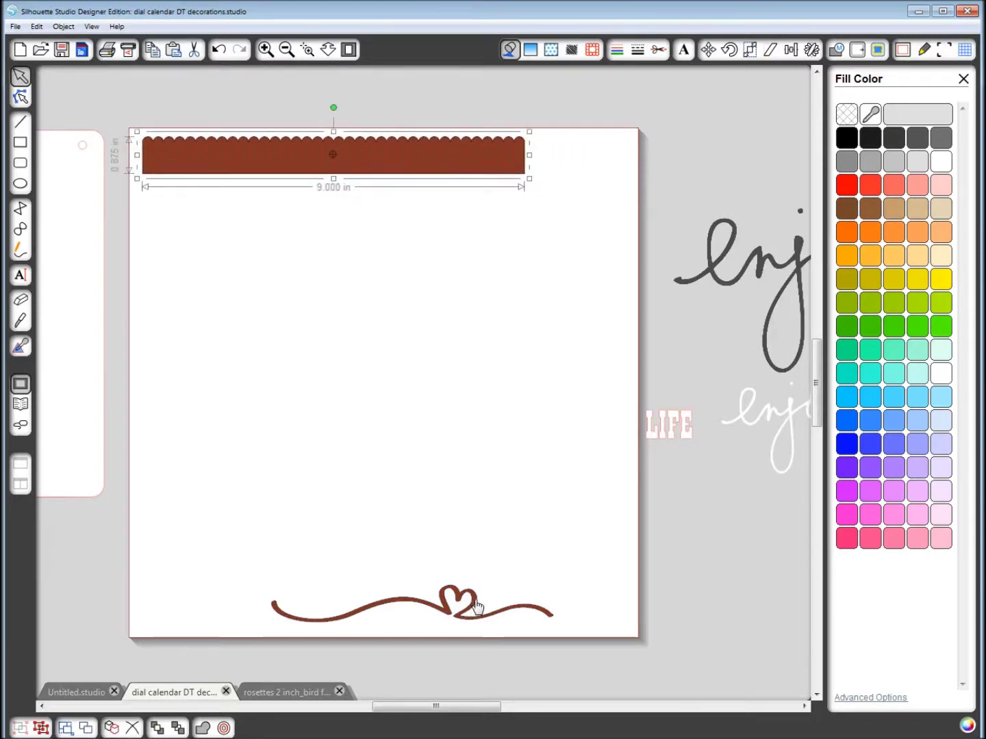
pyautogui.moveTo(467, 606); pyautogui.dragTo(362, 205)
pyautogui.click(470, 209)
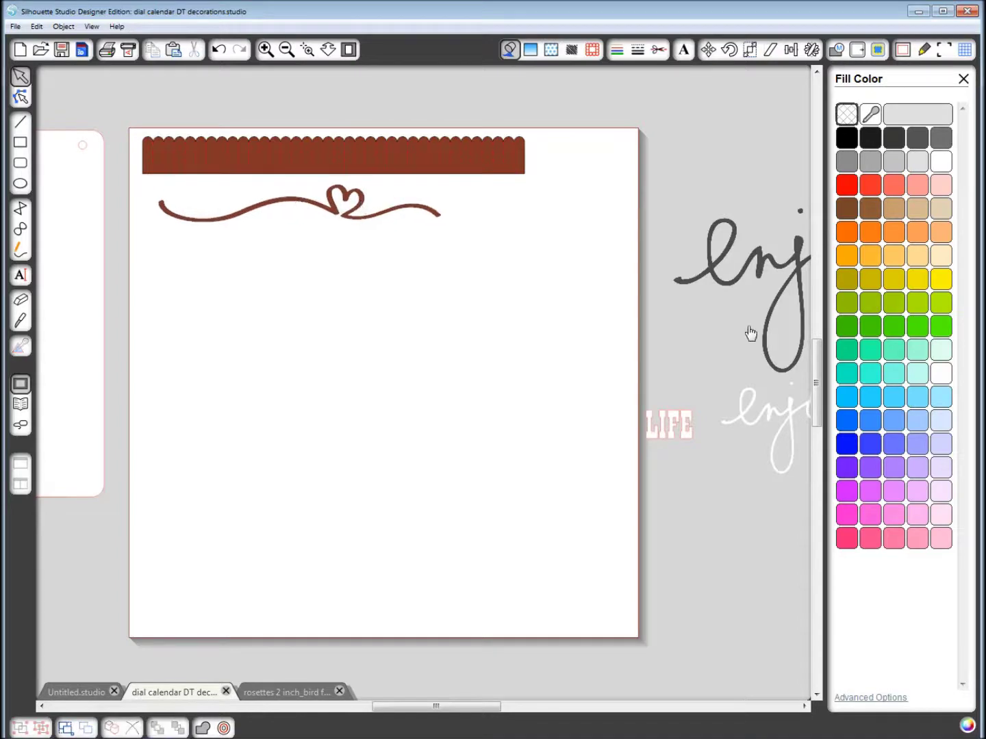
# Bring the black 'enjoy' script onto the page and check its cut settings.
pyautogui.moveTo(739, 281); pyautogui.dragTo(292, 375)
pyautogui.click(378, 363)
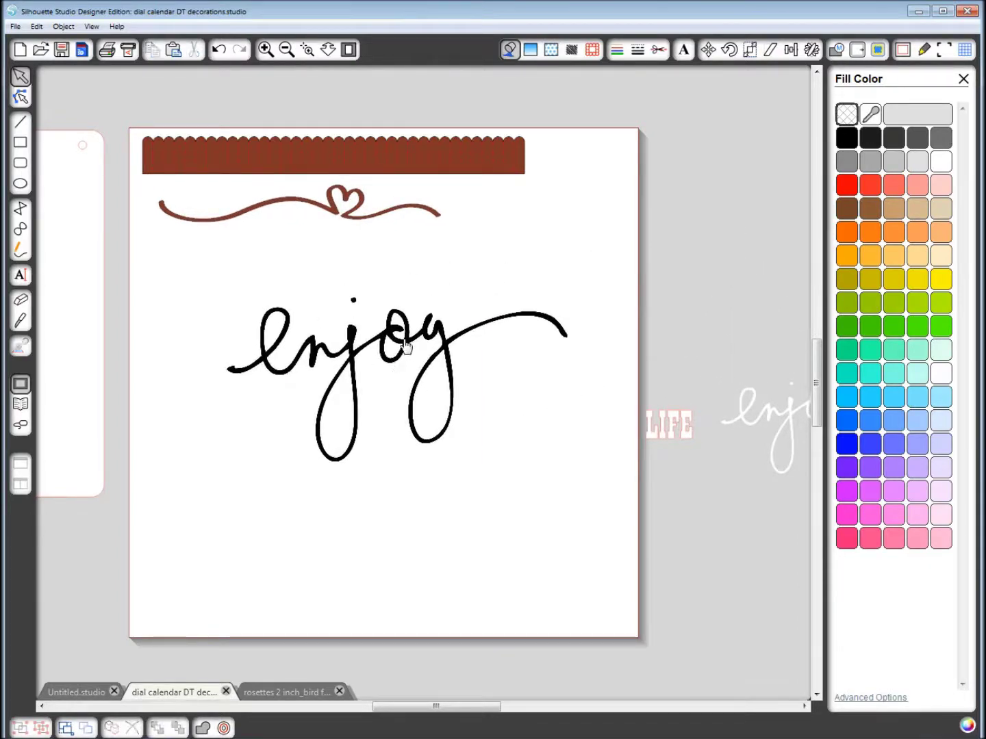
pyautogui.click(406, 345)
pyautogui.click(657, 49)
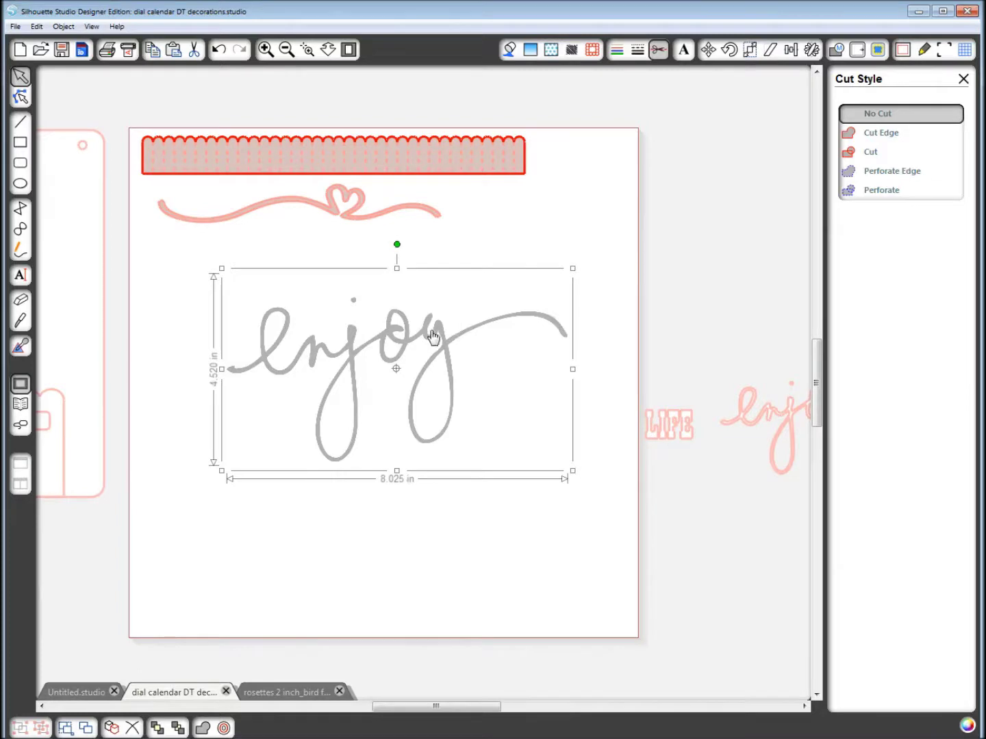
# Trace 'enjoy' with High Pass Filter off and a higher threshold, then move the black original aside.
pyautogui.moveTo(436, 334); pyautogui.dragTo(441, 339)
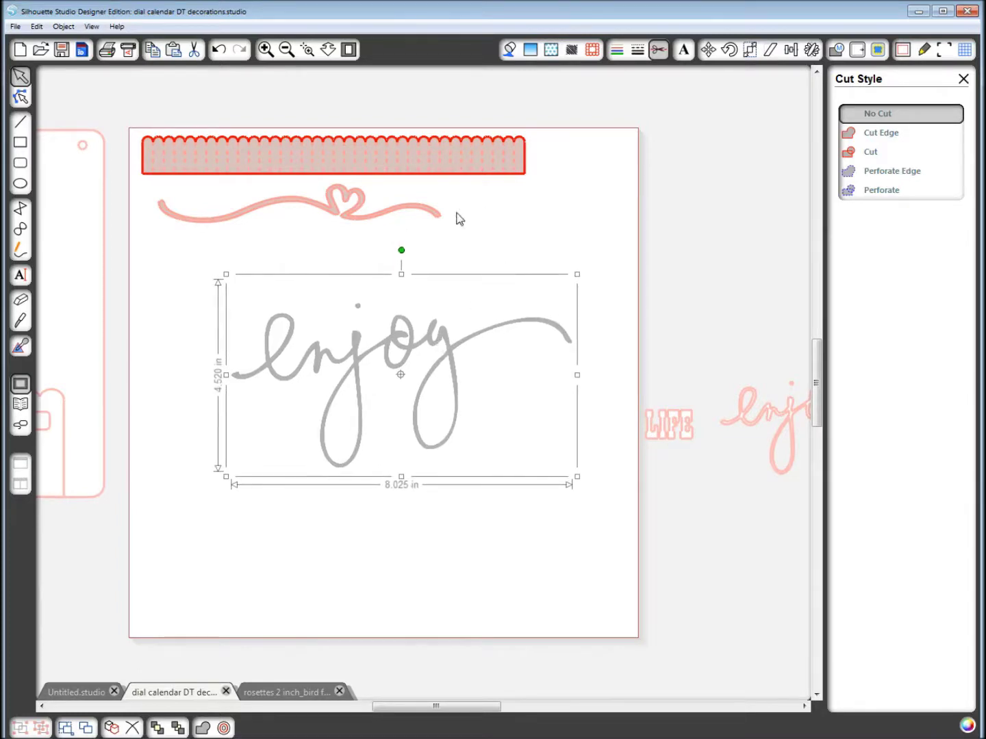
pyautogui.click(877, 50)
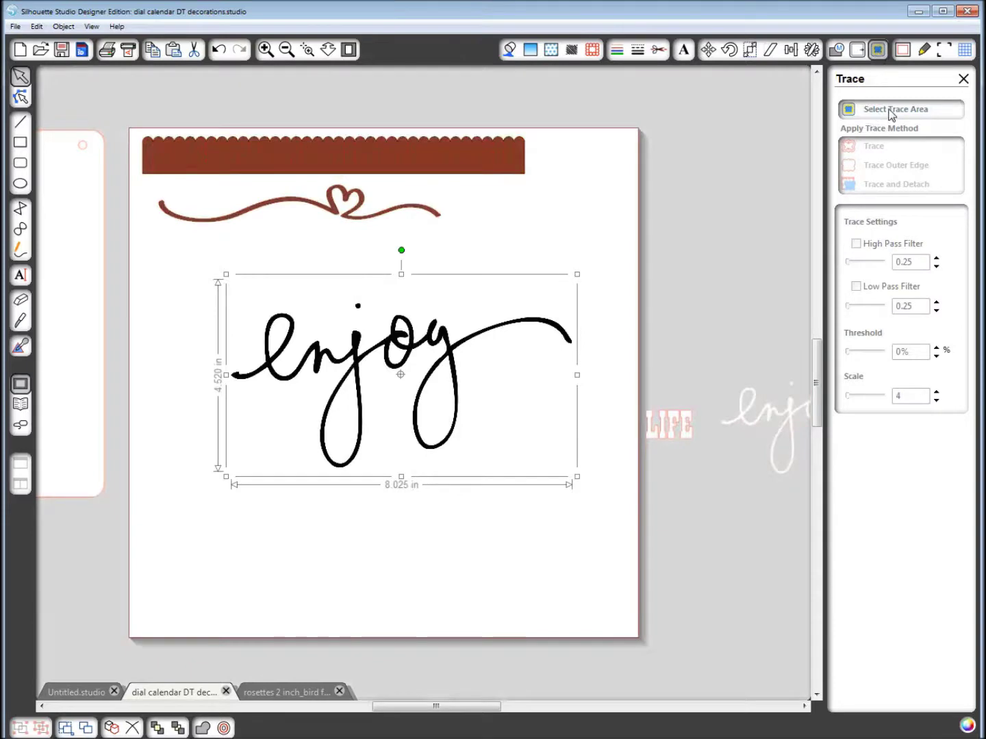
pyautogui.click(891, 111)
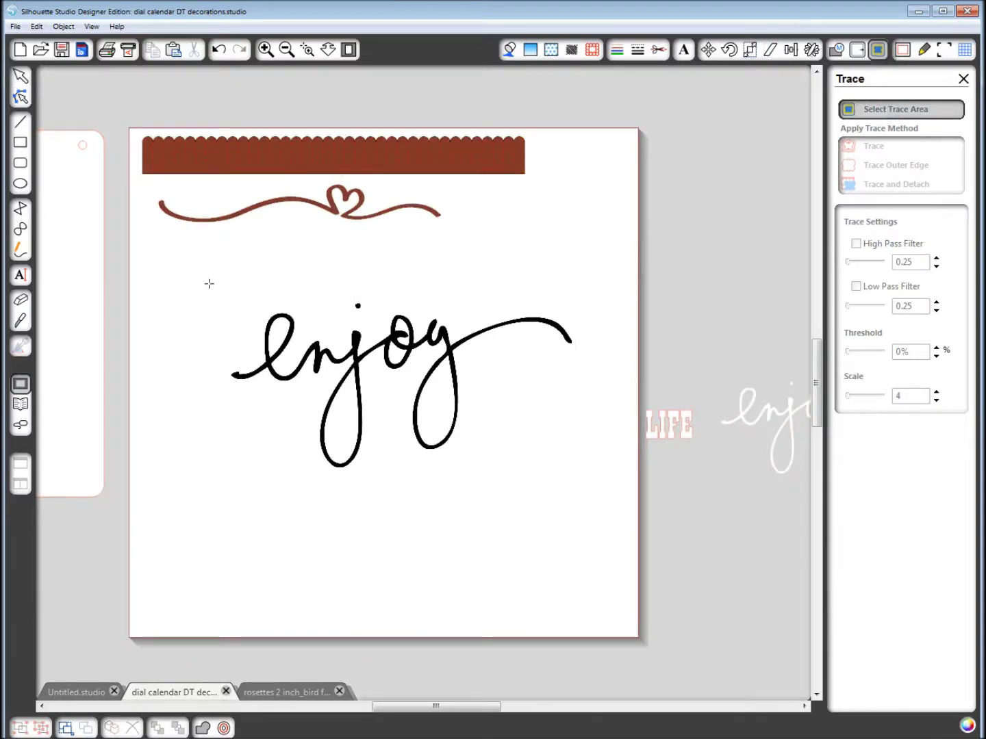
pyautogui.moveTo(208, 284)
pyautogui.mouseDown()
pyautogui.moveTo(562, 460)
pyautogui.moveTo(591, 485)
pyautogui.mouseUp()
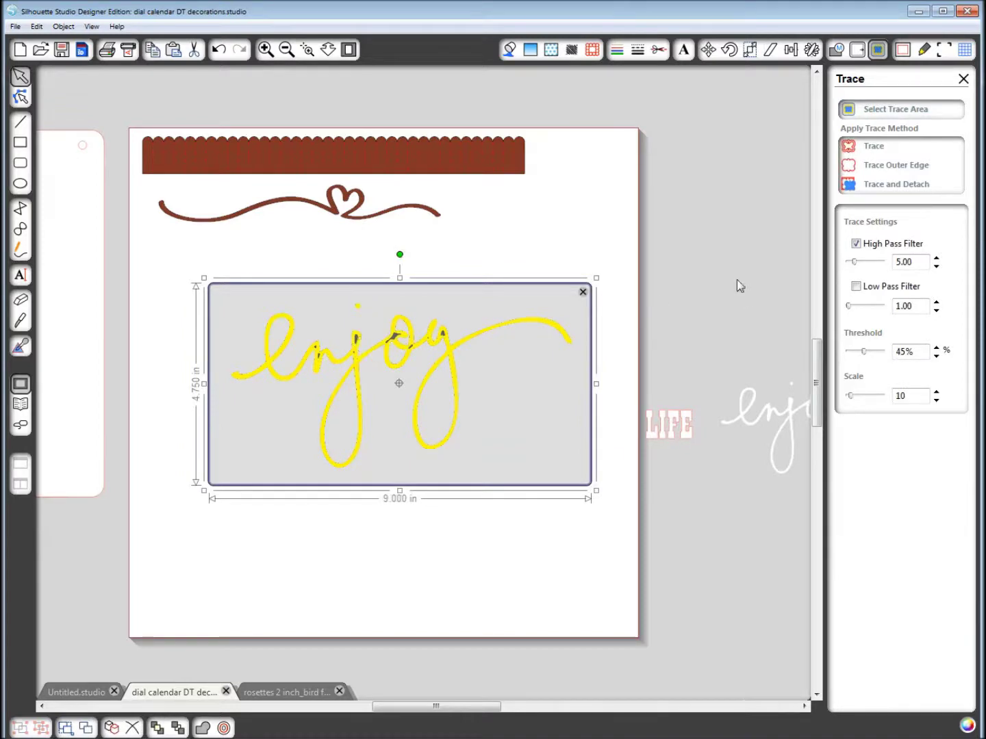
pyautogui.click(856, 244)
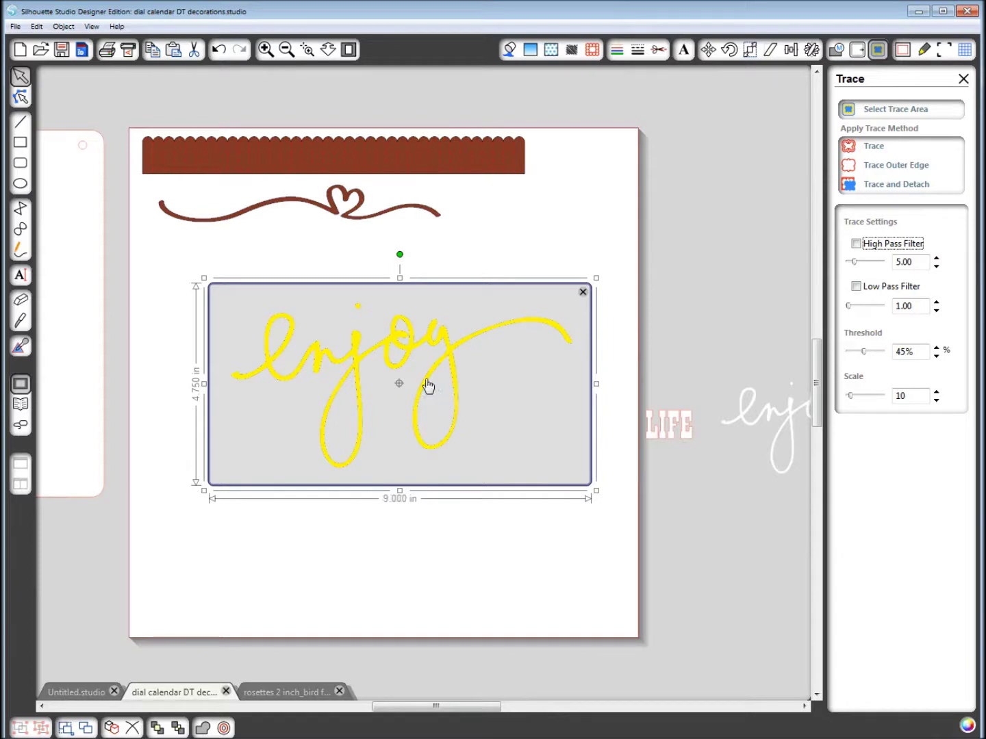
pyautogui.moveTo(864, 352); pyautogui.dragTo(865, 354)
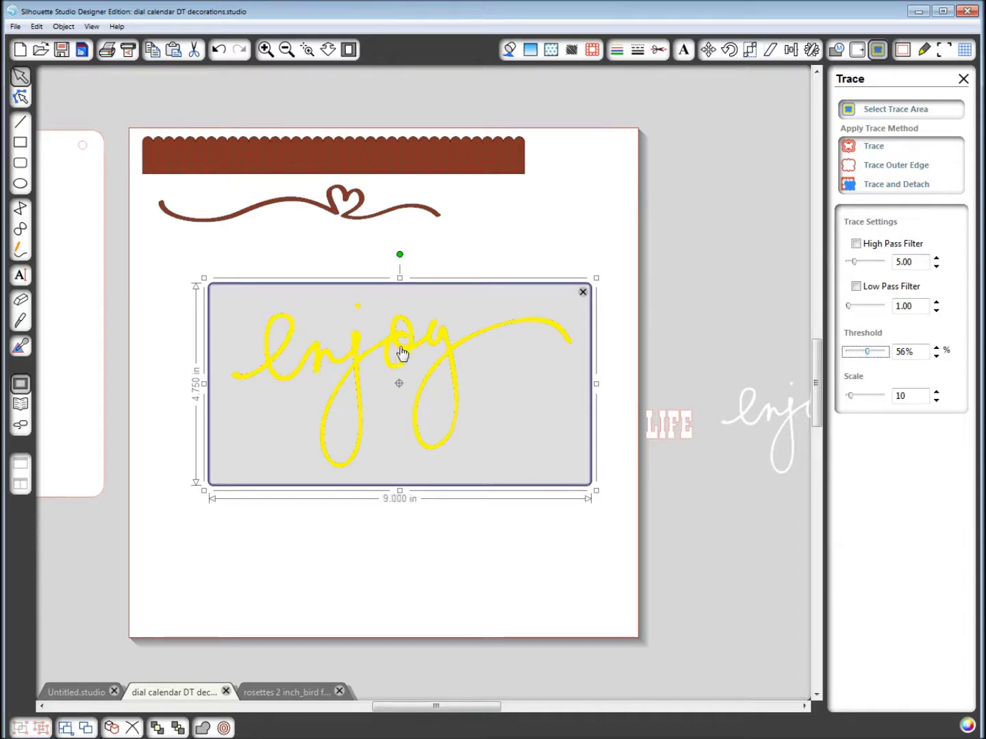
pyautogui.click(874, 146)
pyautogui.moveTo(393, 344)
pyautogui.mouseDown()
pyautogui.moveTo(514, 256)
pyautogui.moveTo(729, 133)
pyautogui.moveTo(808, 112)
pyautogui.mouseUp()
pyautogui.moveTo(194, 283)
pyautogui.mouseDown()
pyautogui.moveTo(297, 368)
pyautogui.moveTo(632, 523)
pyautogui.mouseUp()
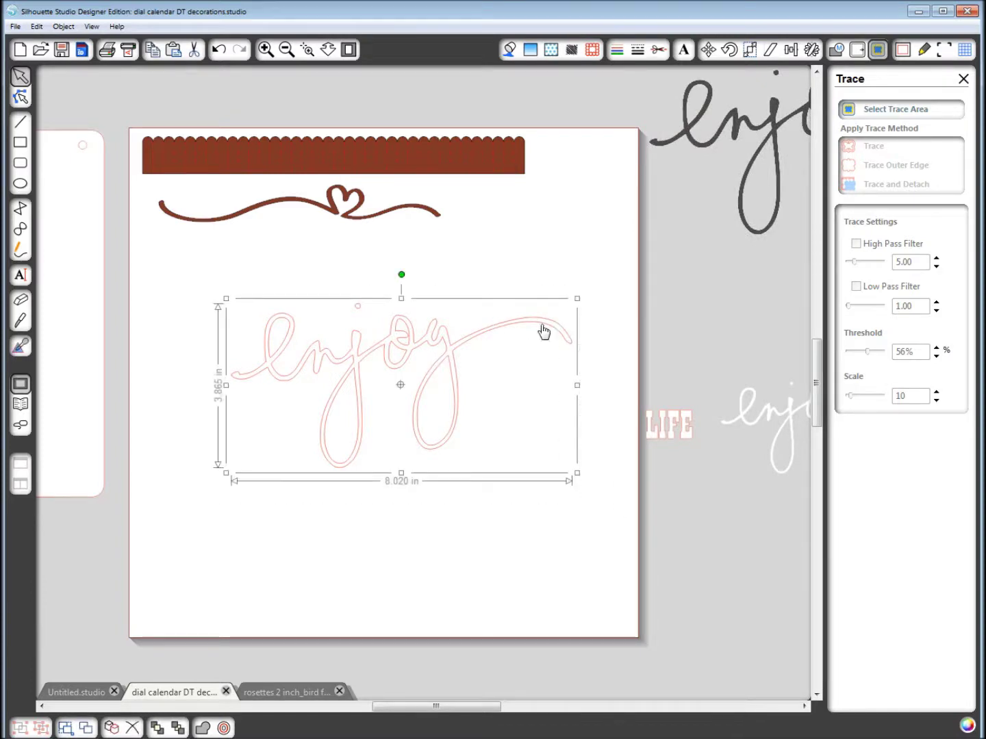
# Check the traced outline's cut style and keep both 'enjoy' pieces beside the page.
pyautogui.click(658, 51)
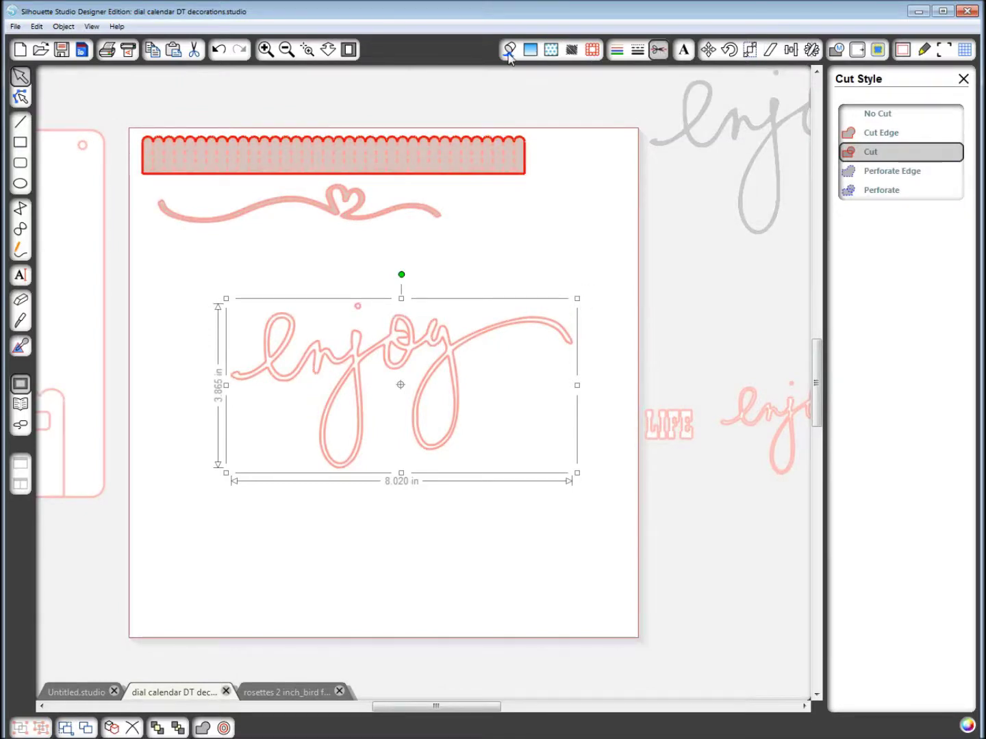
pyautogui.click(509, 49)
pyautogui.moveTo(745, 422); pyautogui.dragTo(386, 534)
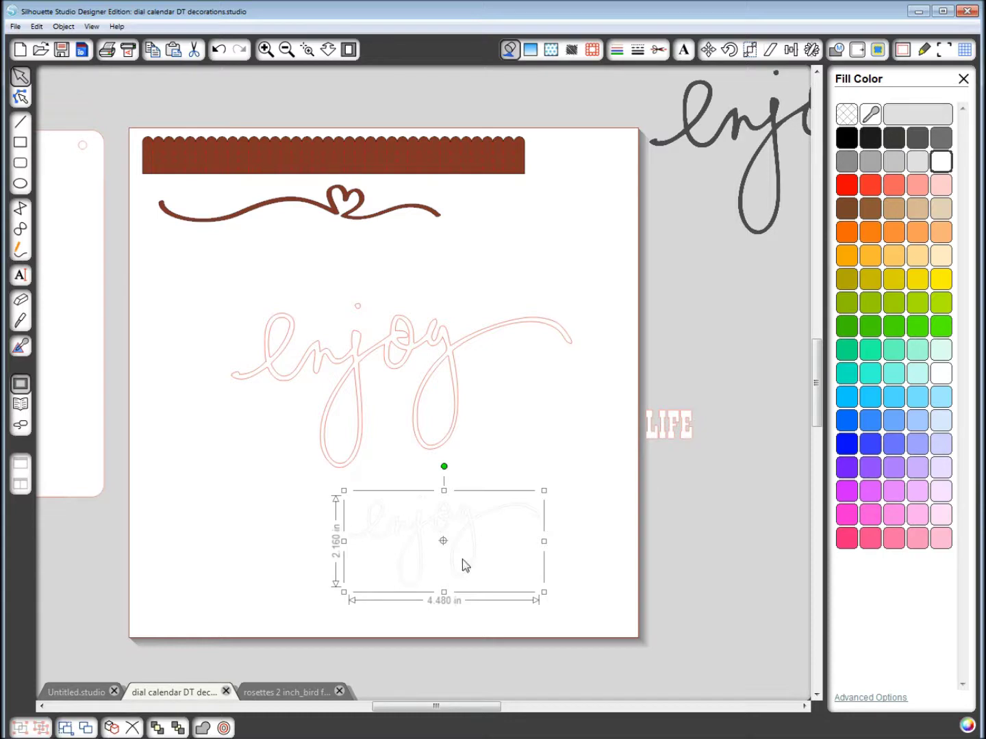
pyautogui.moveTo(469, 533); pyautogui.dragTo(774, 321)
pyautogui.moveTo(445, 354); pyautogui.dragTo(829, 538)
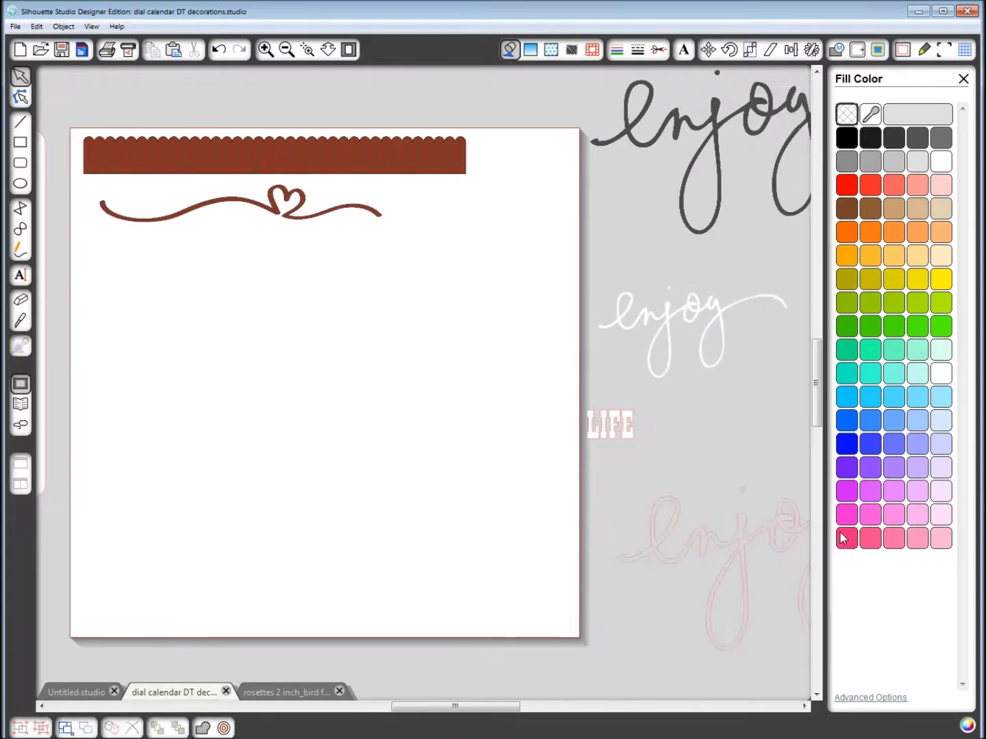
# Move the pink 'LIFE' text onto the centre of the page.
pyautogui.click(607, 425)
pyautogui.moveTo(623, 442); pyautogui.dragTo(451, 374)
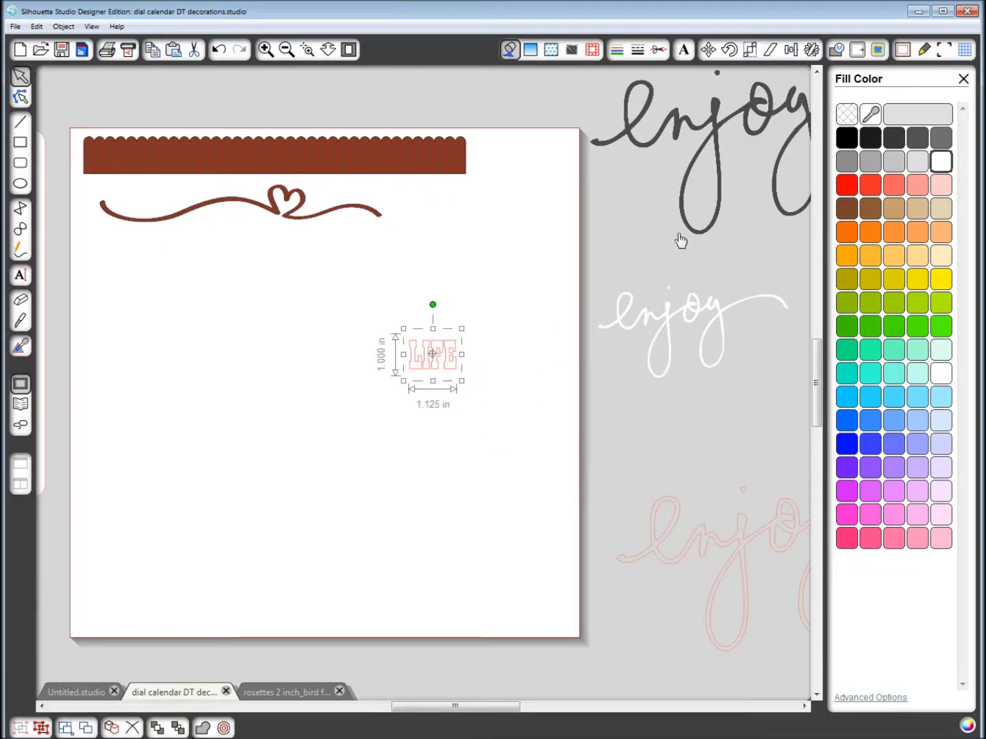
pyautogui.press('t')
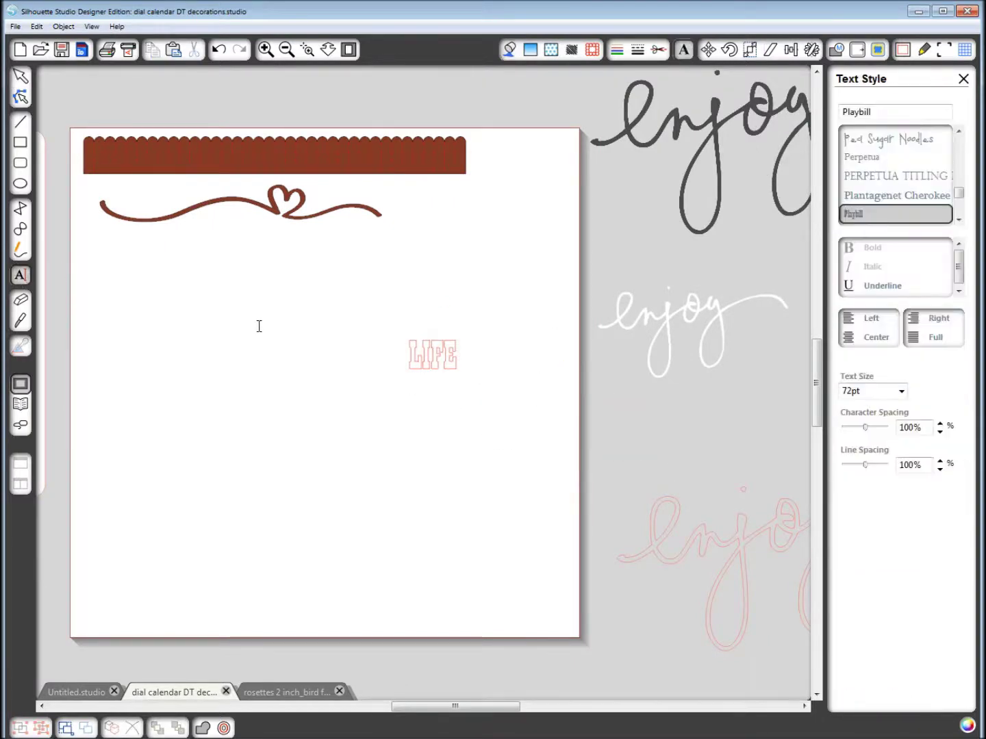
# Add a second 'LIFE' text and place it directly above the first.
pyautogui.click(350, 273)
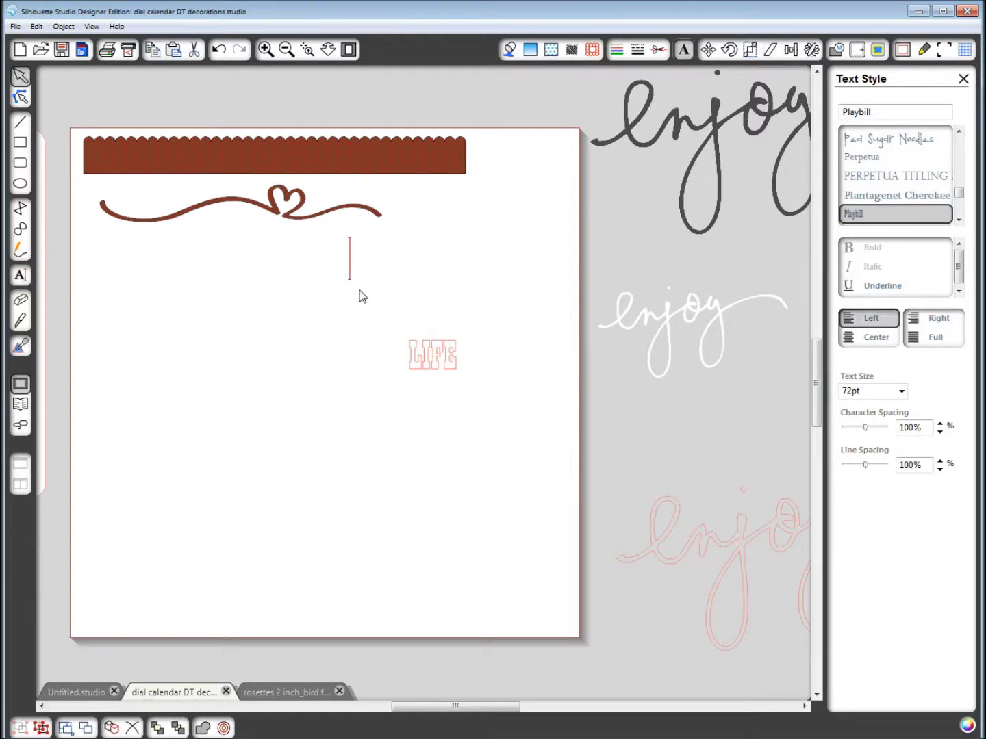
pyautogui.write('LIFE')
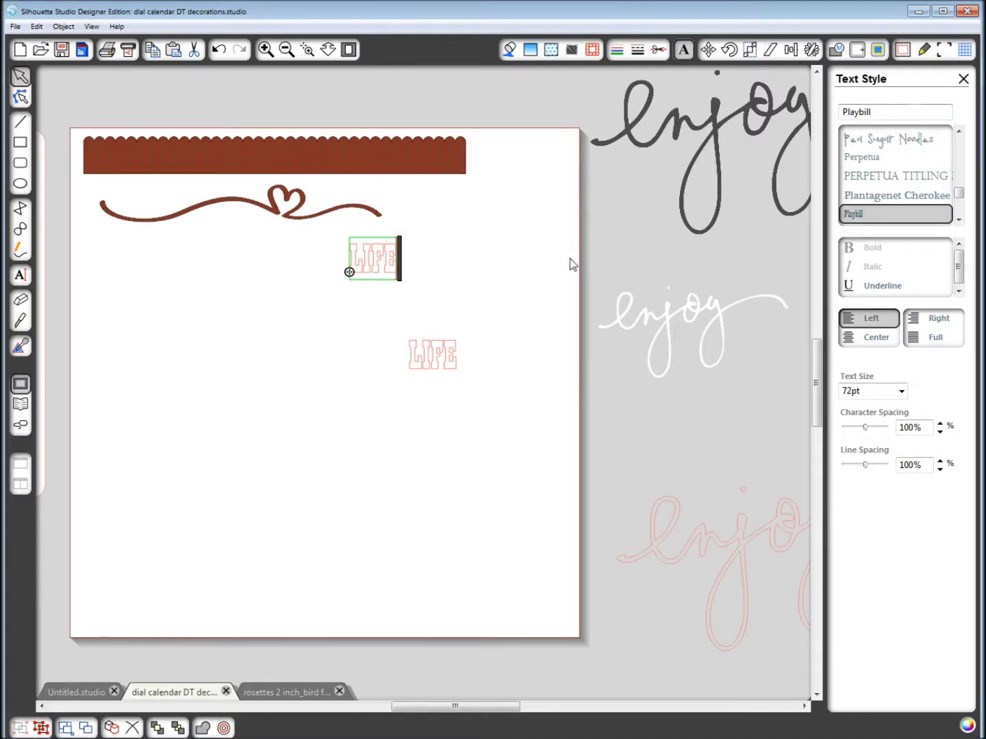
pyautogui.moveTo(391, 274); pyautogui.dragTo(448, 334)
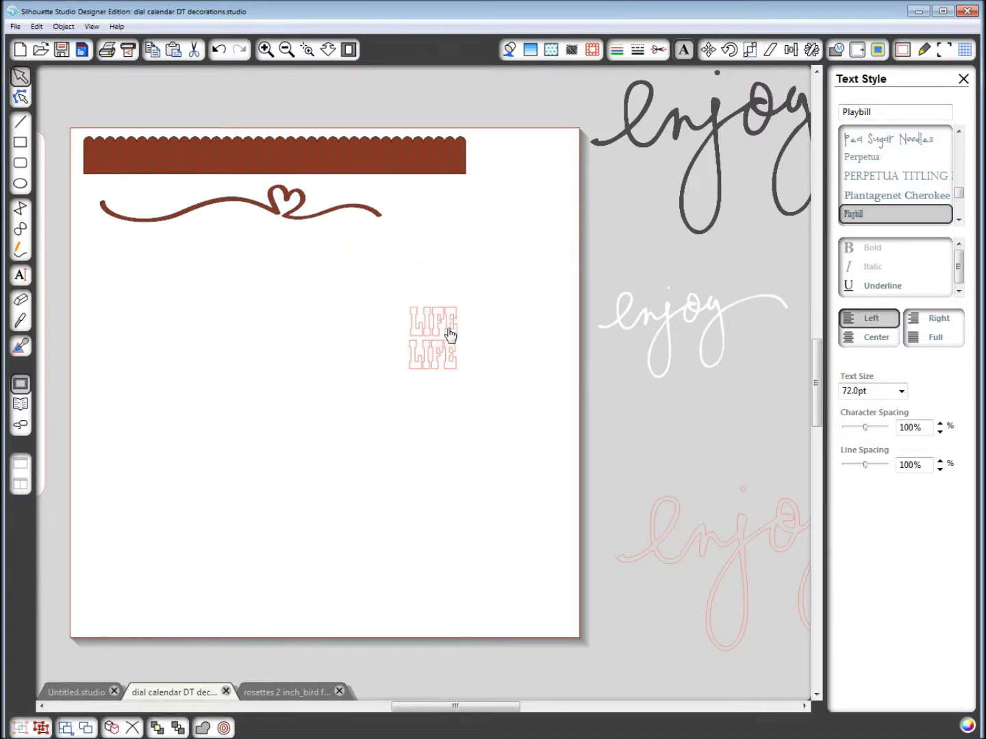
pyautogui.click(428, 287)
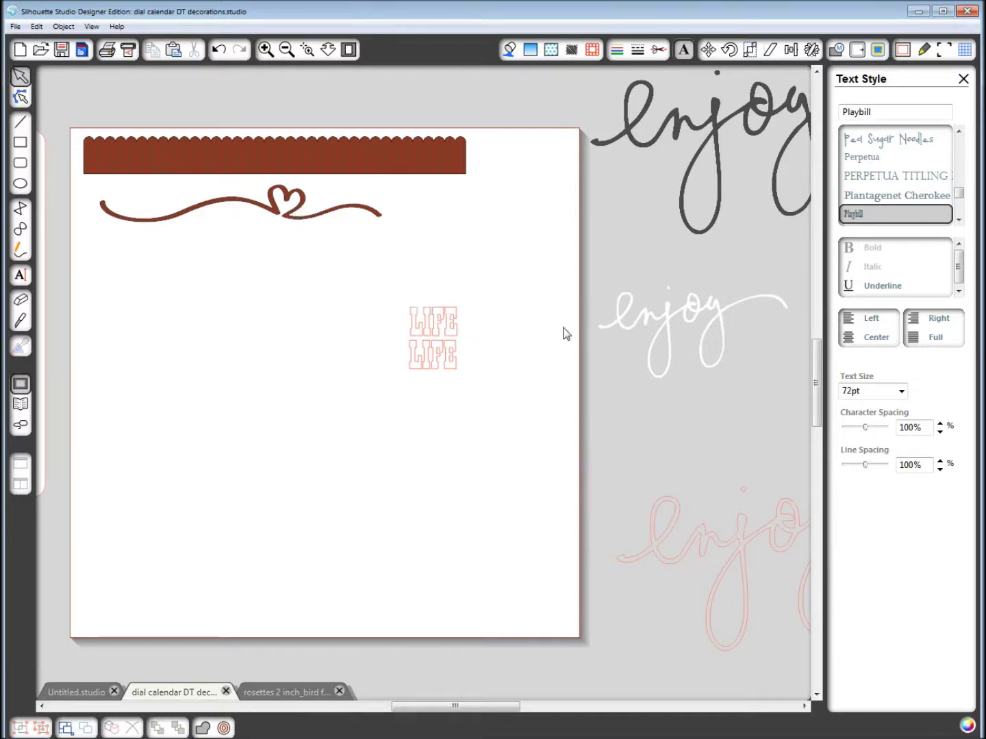
pyautogui.moveTo(380, 286); pyautogui.dragTo(508, 425)
# Move both stacked 'LIFE' texts to the grey area right of the page, below the white 'enjoy'.
pyautogui.moveTo(447, 370); pyautogui.dragTo(693, 472)
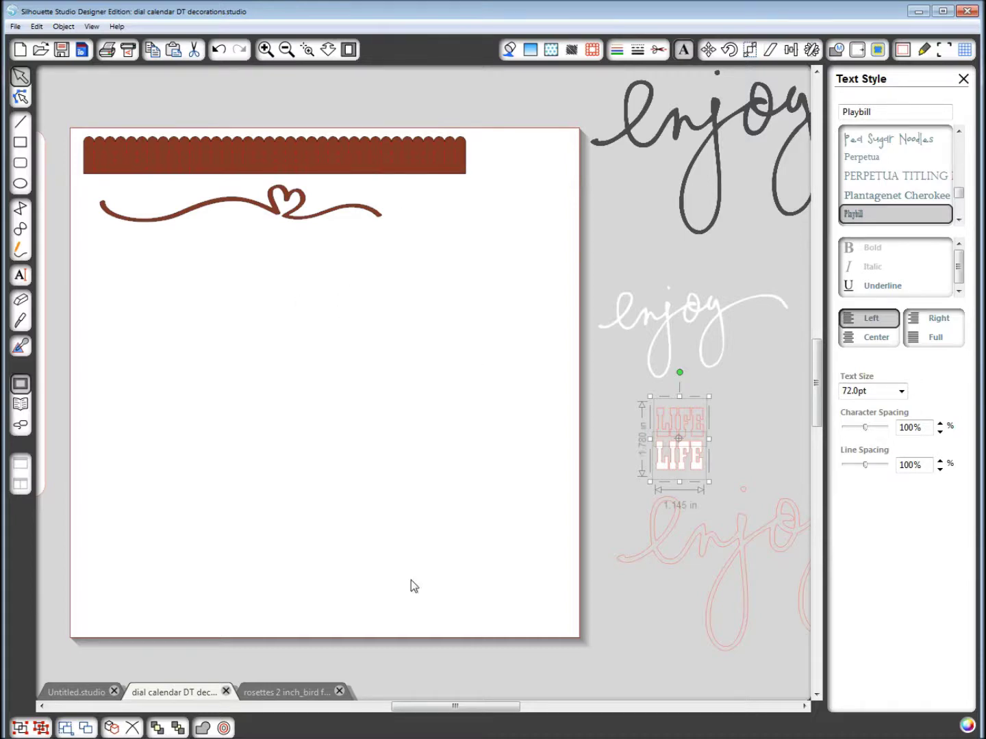
pyautogui.moveTo(396, 705); pyautogui.dragTo(426, 701)
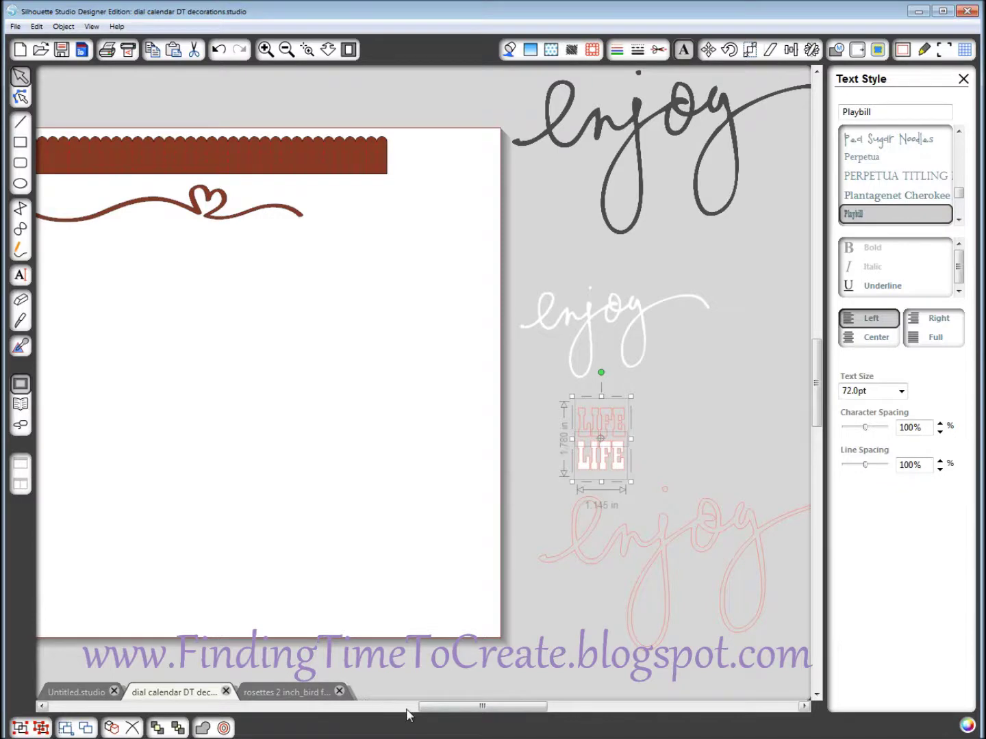
pyautogui.moveTo(432, 707); pyautogui.dragTo(404, 711)
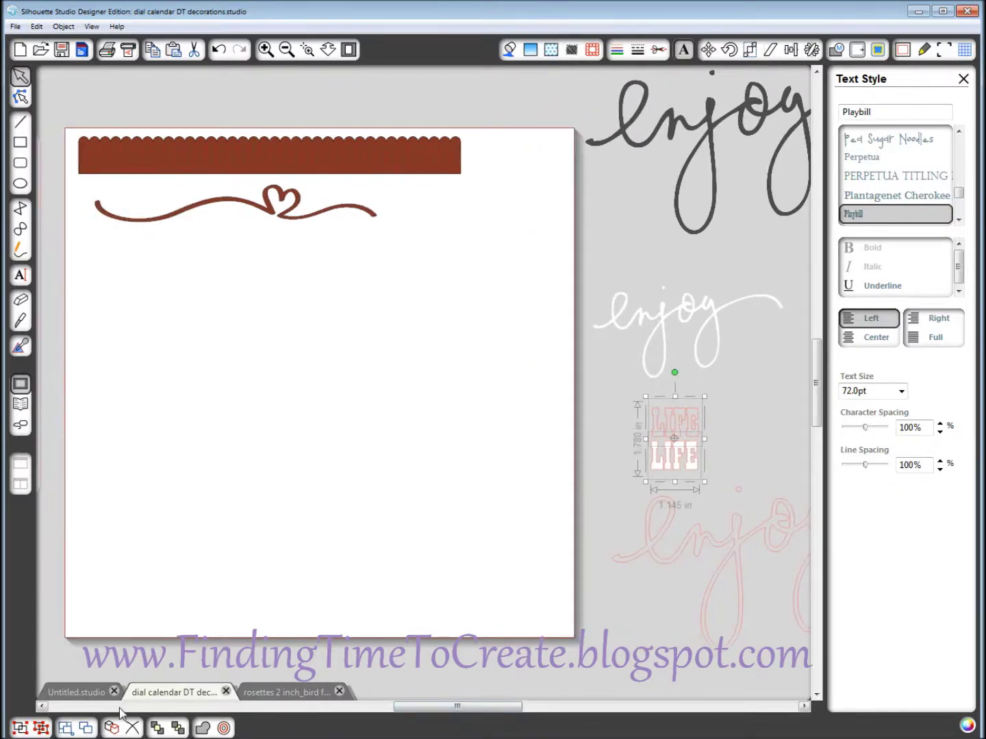